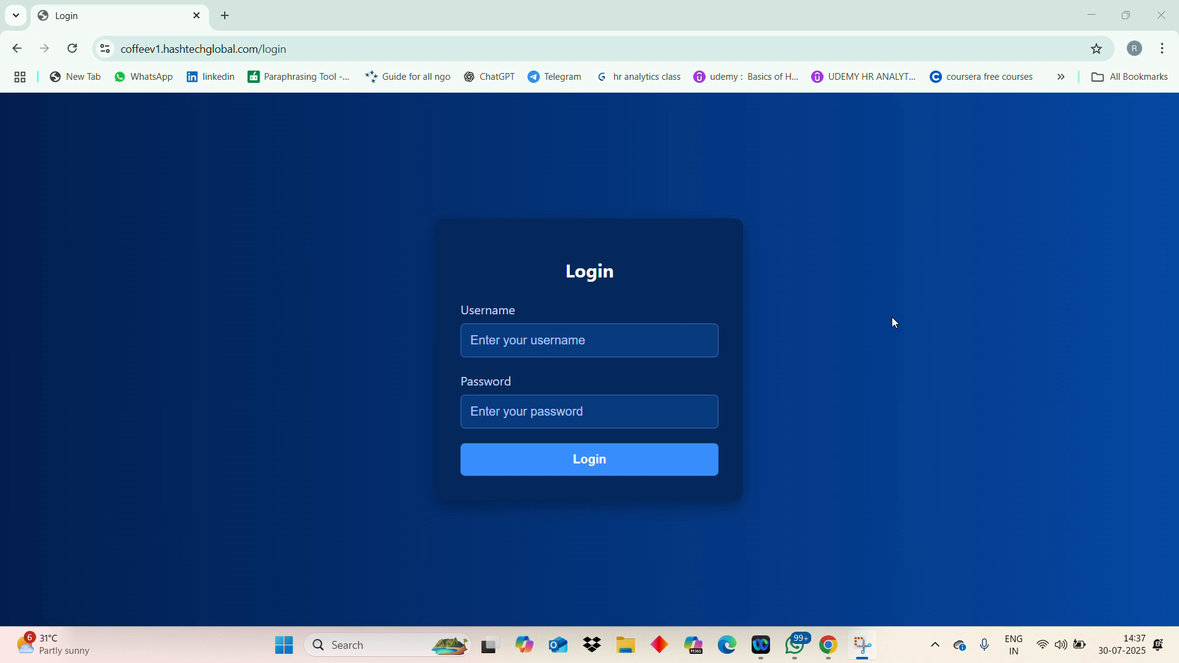
- Log in with the saved admin account and open Settings > Users, whose user list is empty
left_click(672, 338)
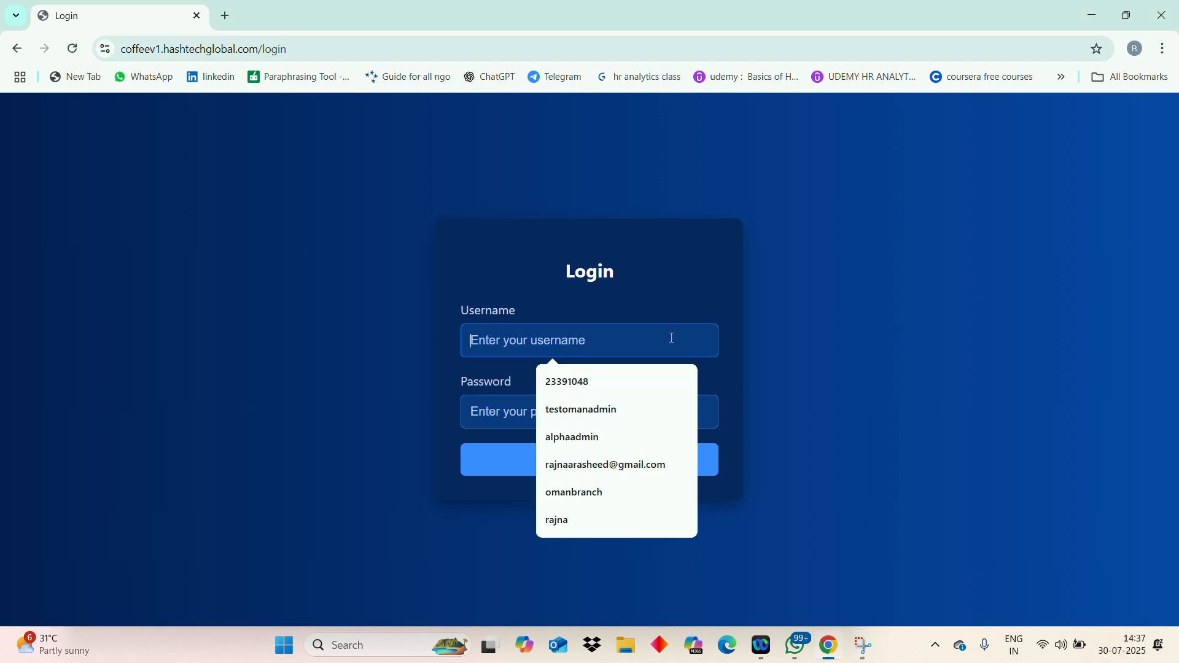
left_click(617, 409)
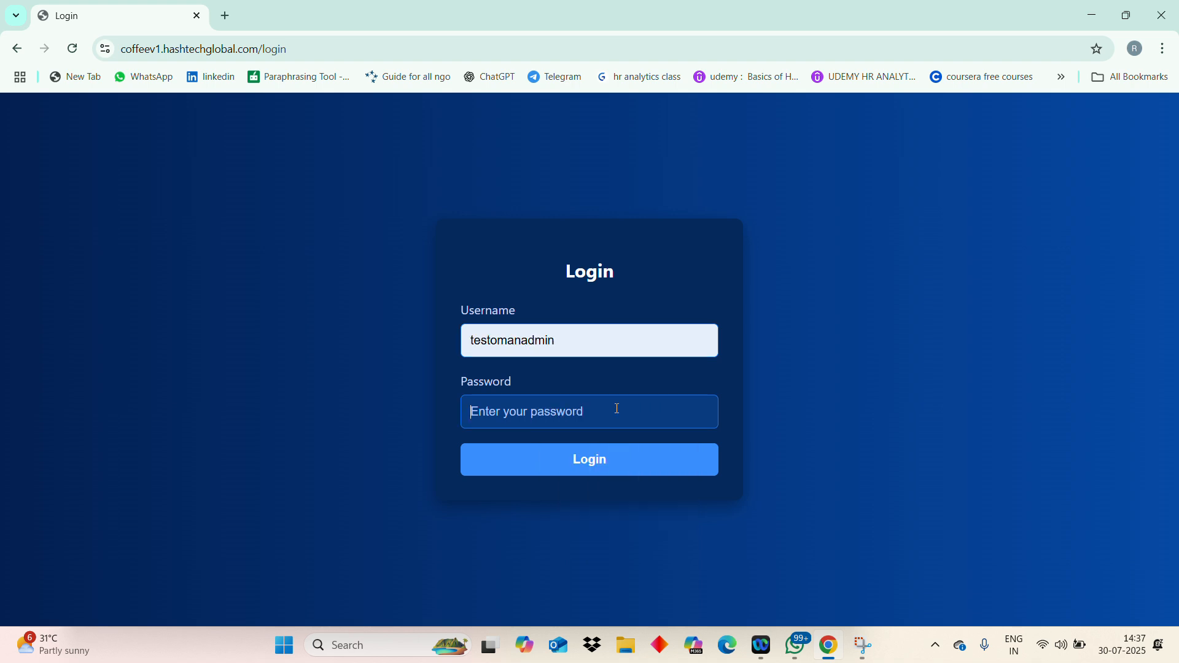
type("••••")
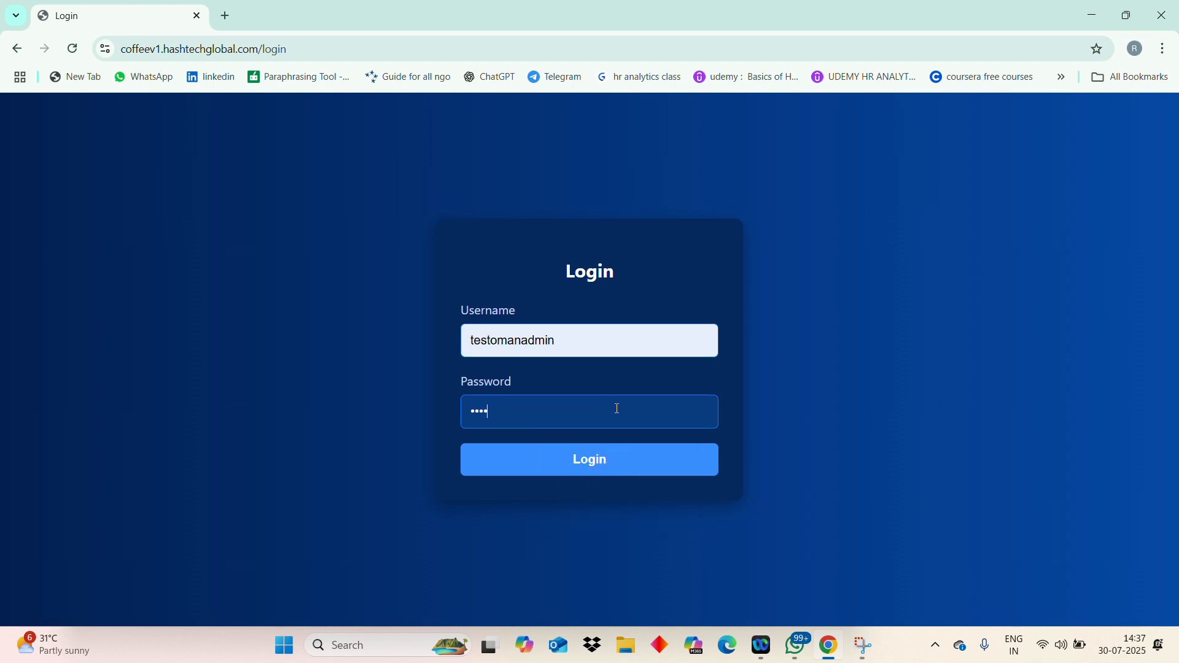
left_click(625, 460)
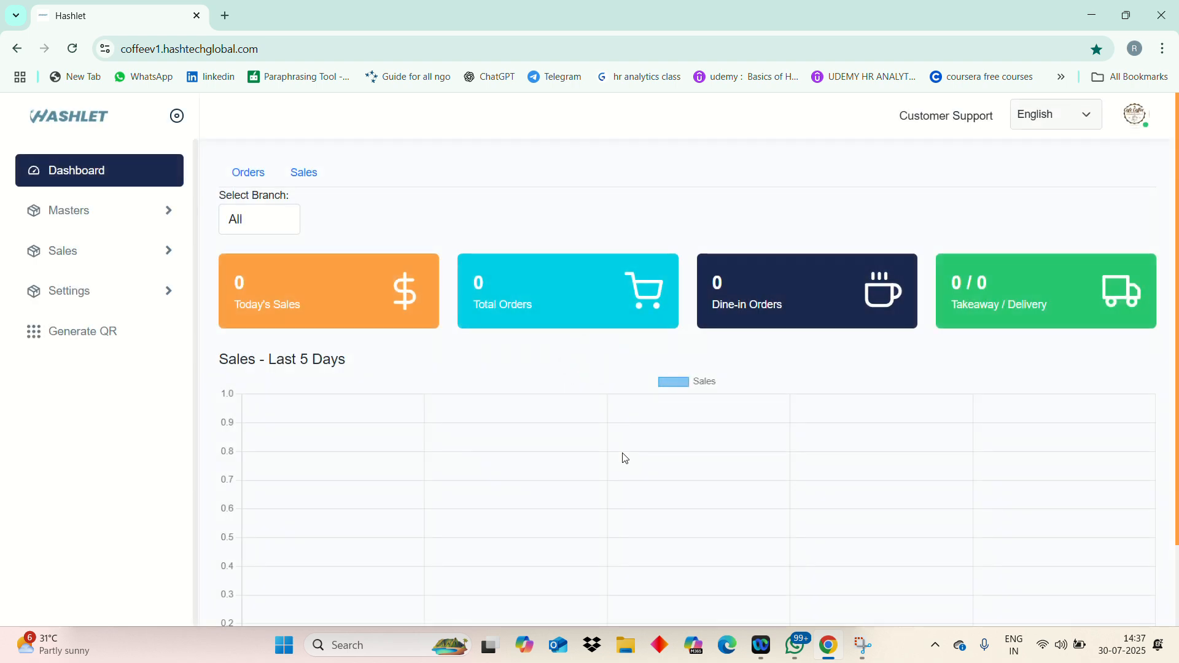
left_click(167, 296)
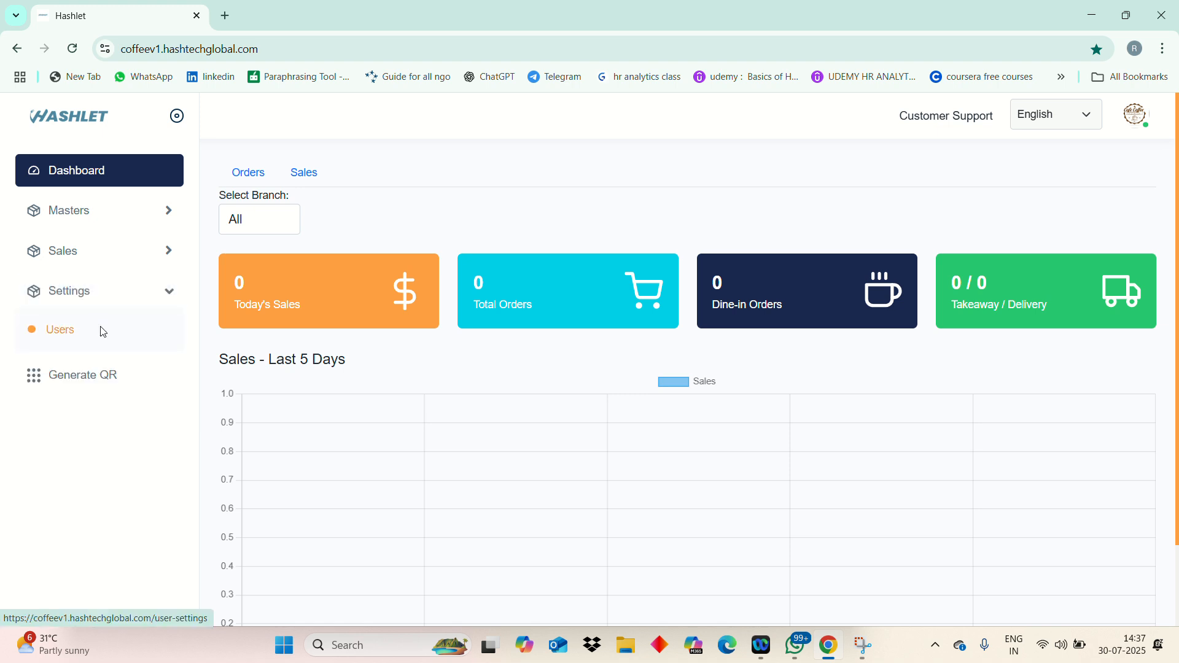
left_click(102, 333)
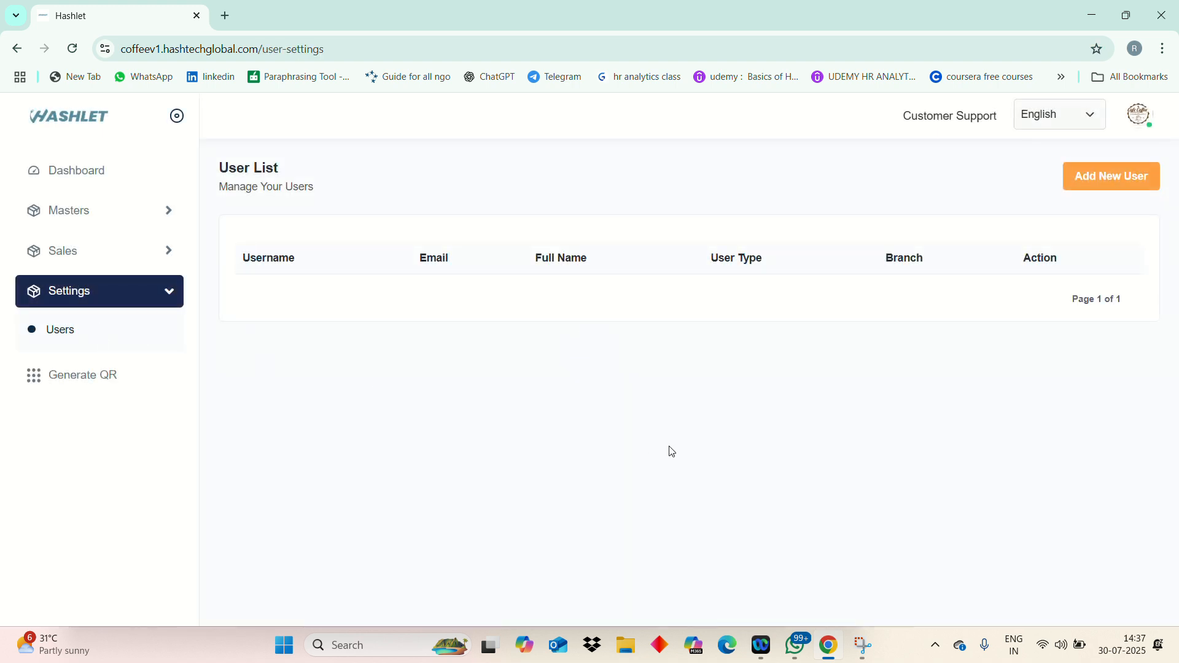
- Start a new user, filling full name and username from saved suggestions plus a confirmed password
left_click(1082, 187)
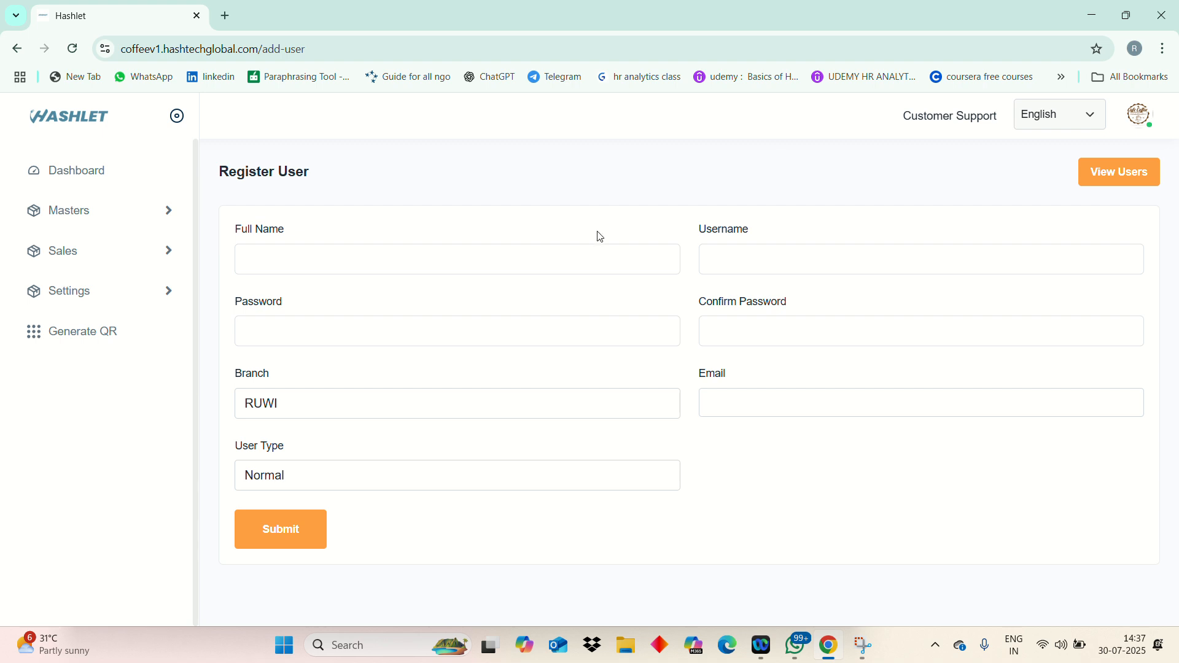
left_click(606, 257)
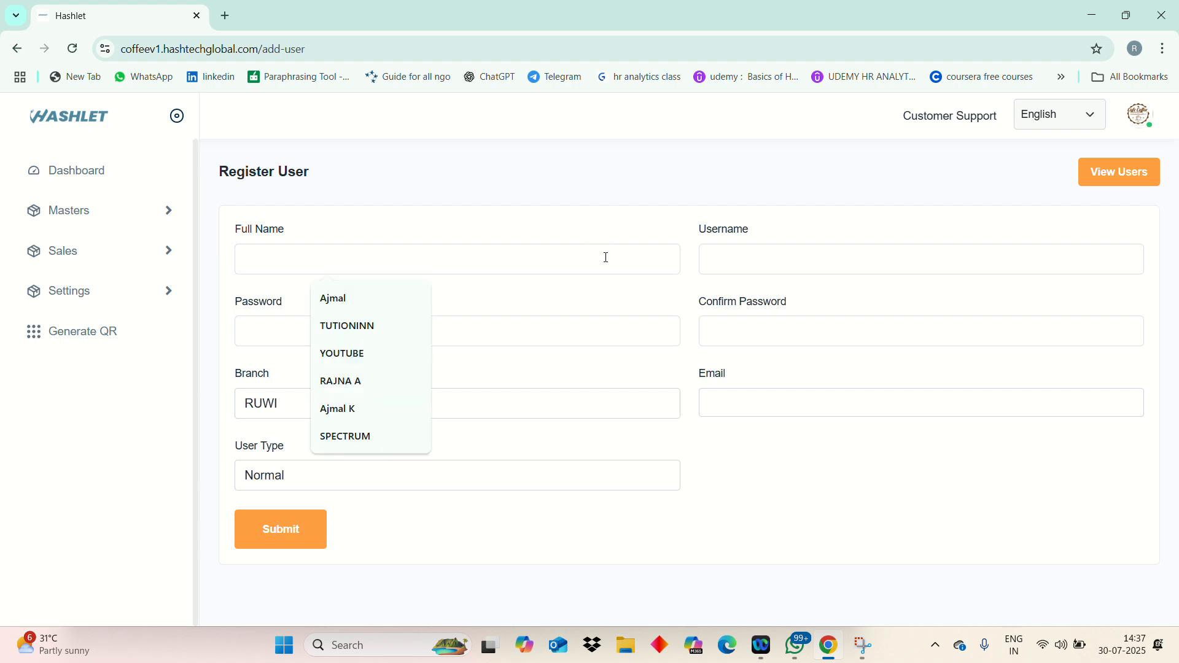
left_click(393, 300)
left_click(782, 252)
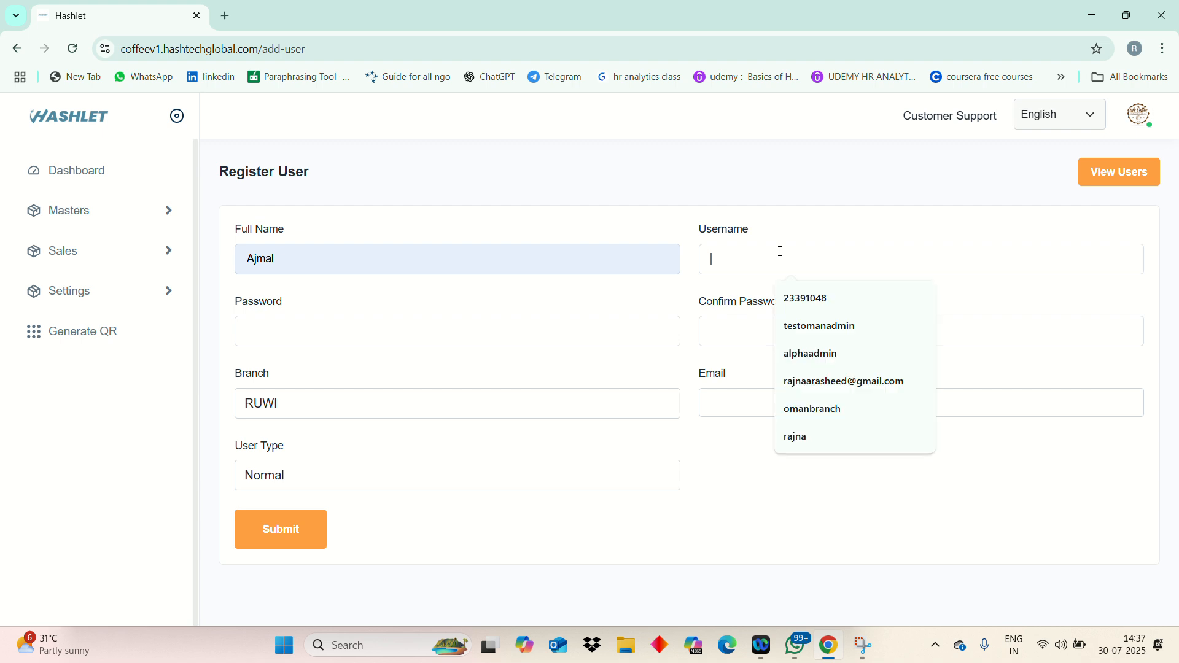
left_click(792, 349)
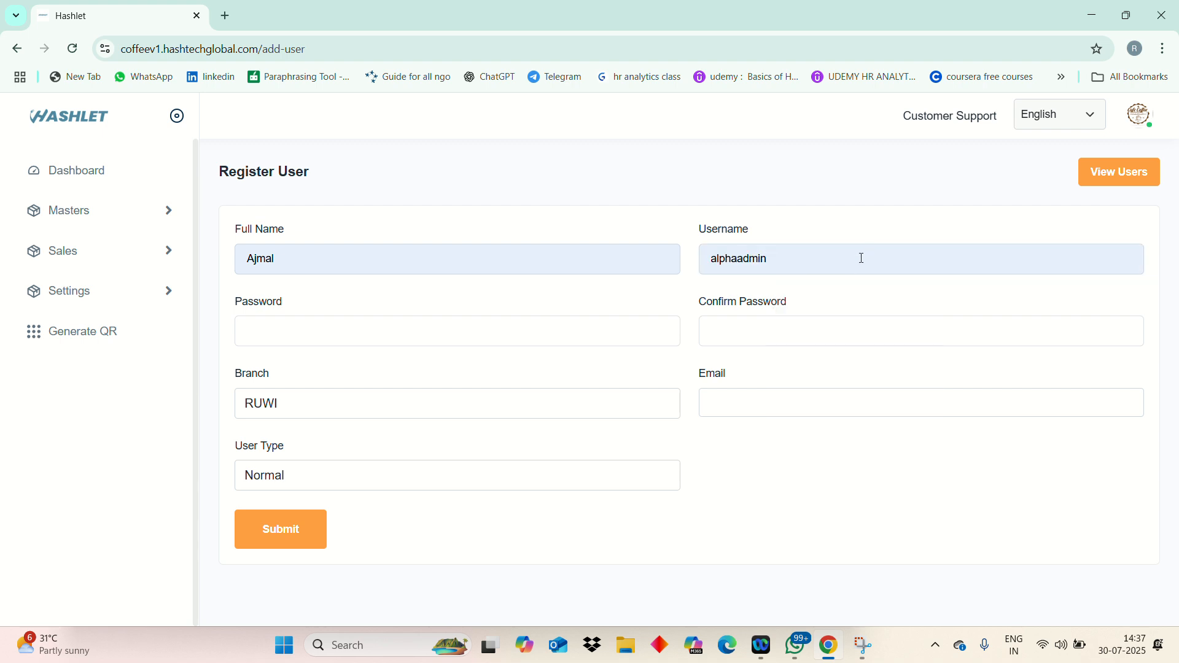
left_click(611, 337)
type("••••")
left_click(754, 340)
type("••••")
- Set branch RUWI, the suggested e-mail address and user type Admin, then submit
left_click(591, 407)
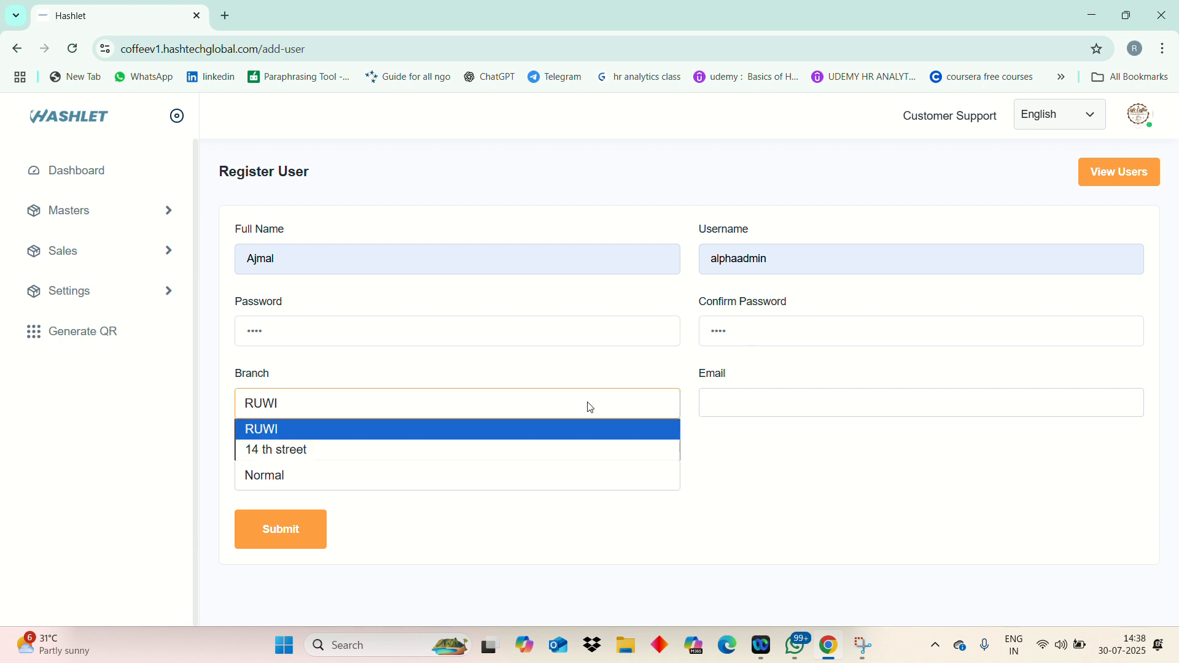
left_click(589, 430)
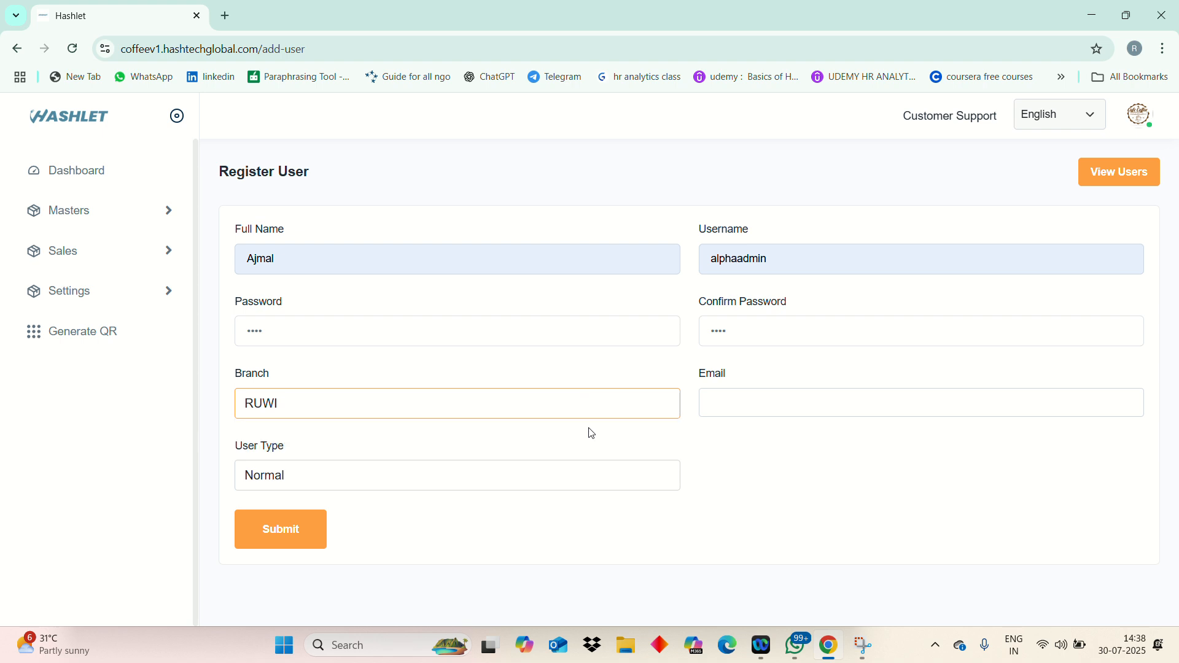
left_click(723, 409)
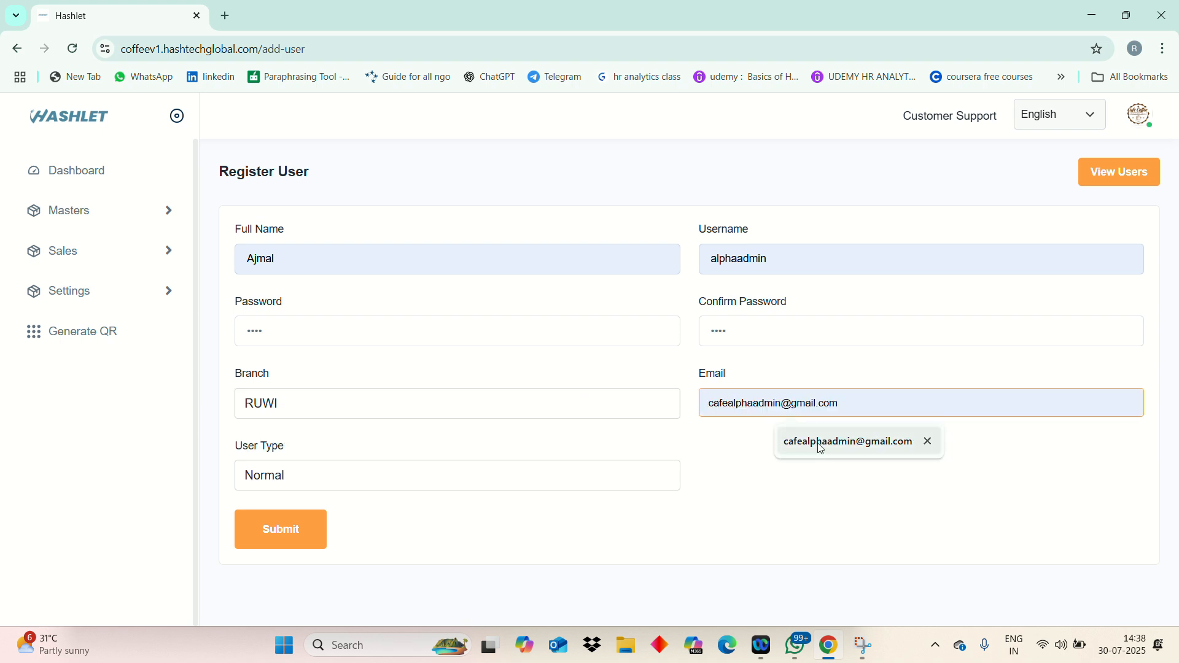
left_click(820, 448)
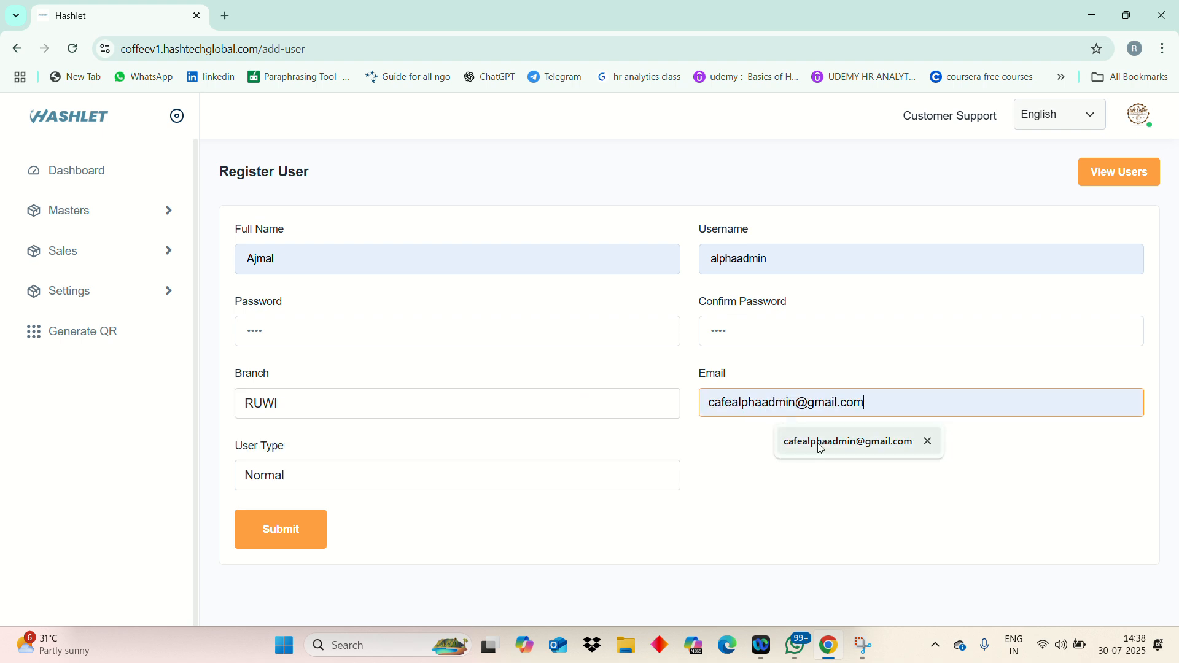
left_click(607, 479)
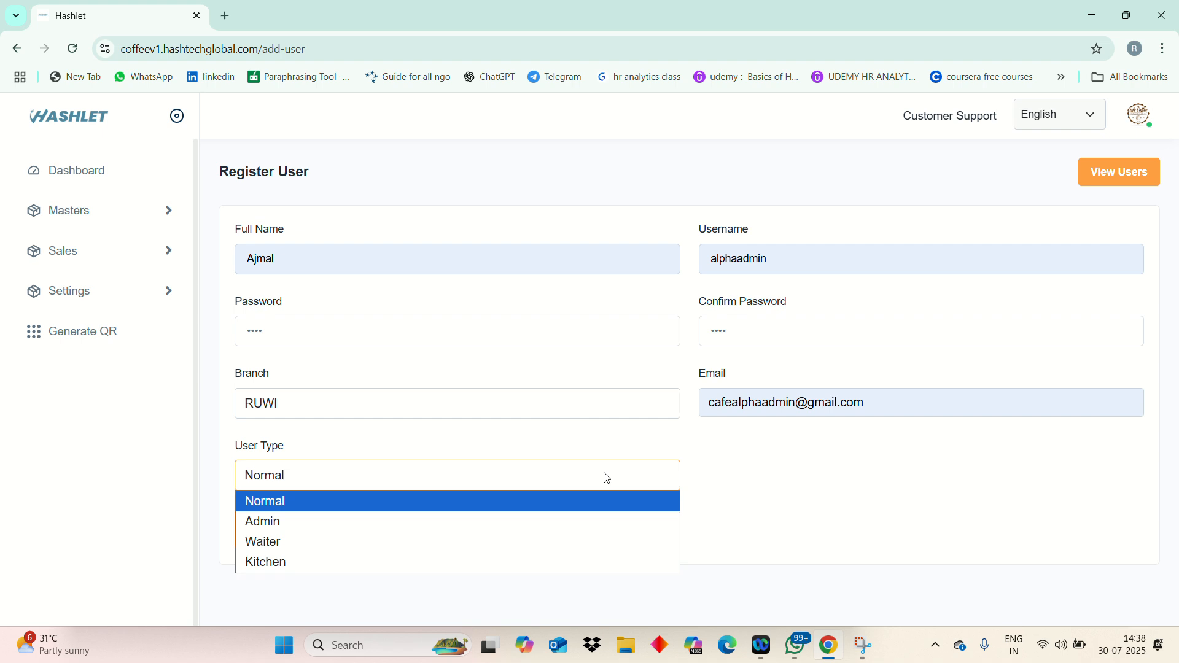
left_click(598, 521)
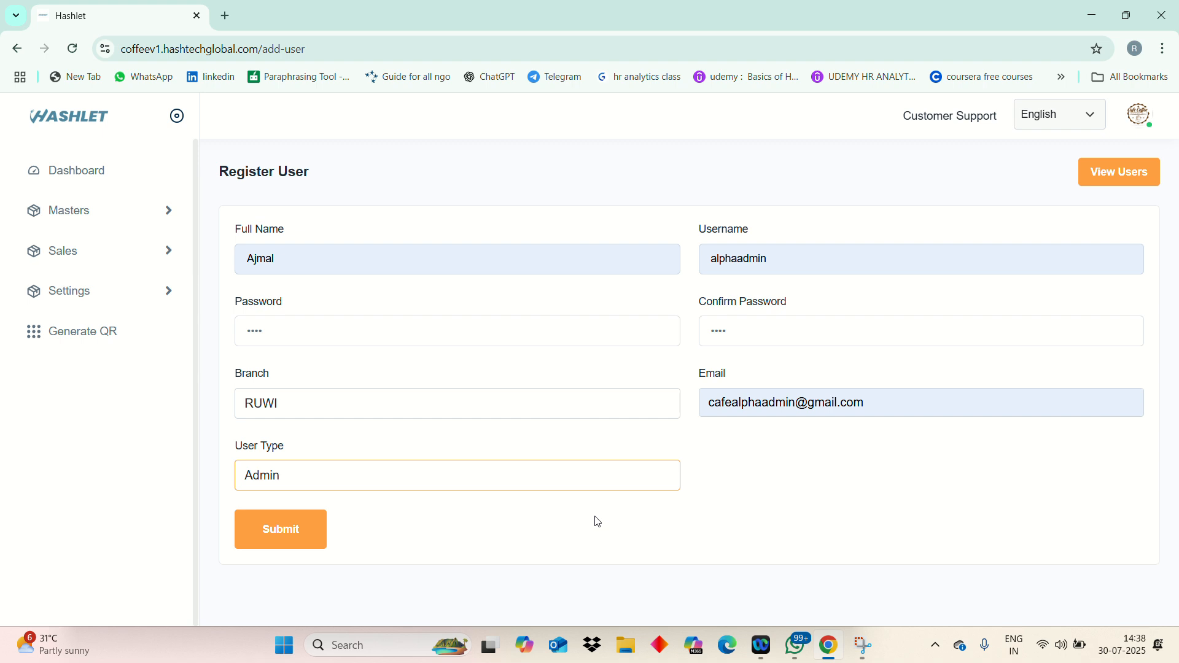
left_click(297, 538)
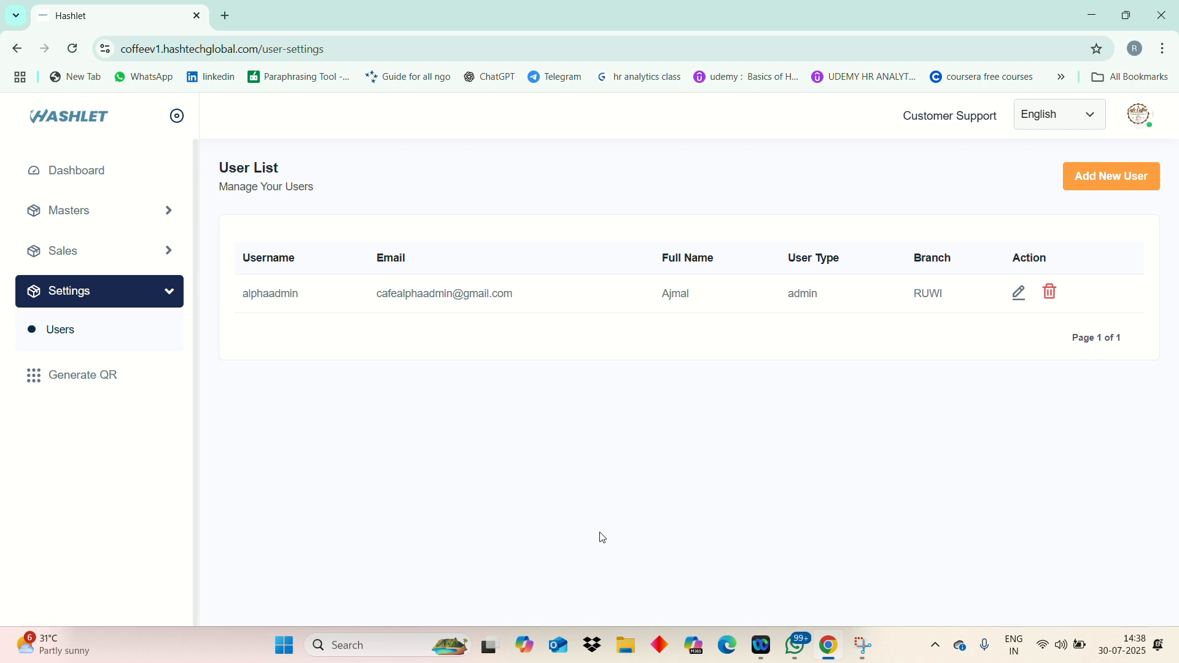
- Edit the admin user's full name, enter a new confirmed password, and save
left_click(1020, 296)
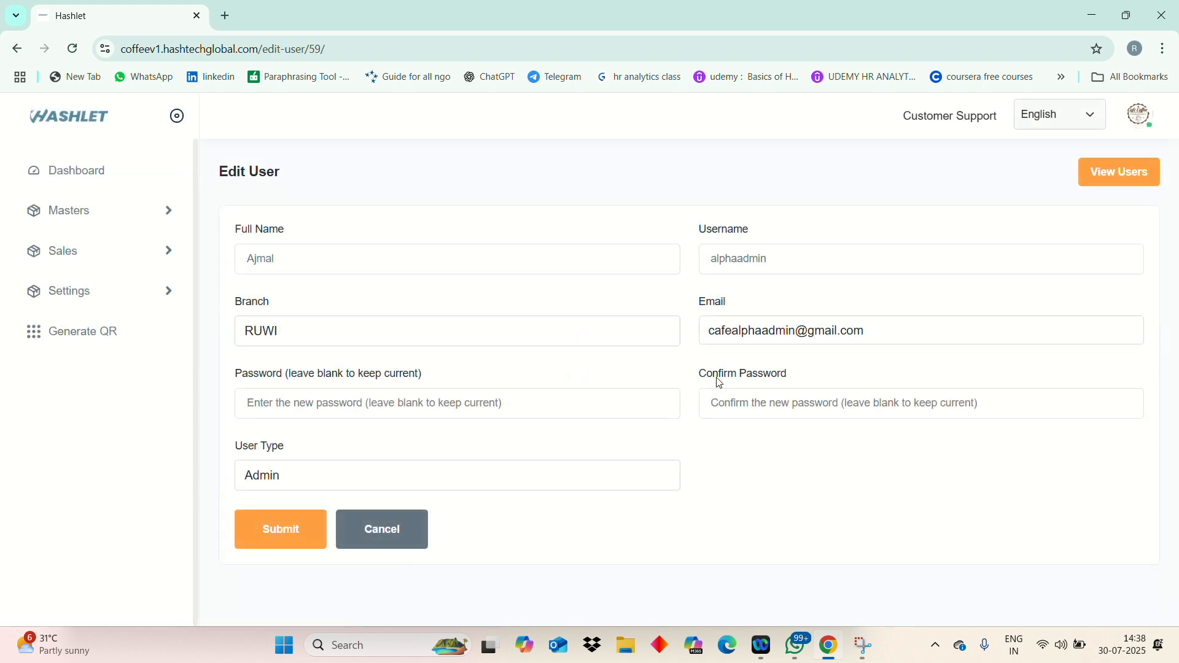
left_click(571, 255)
type("K••••")
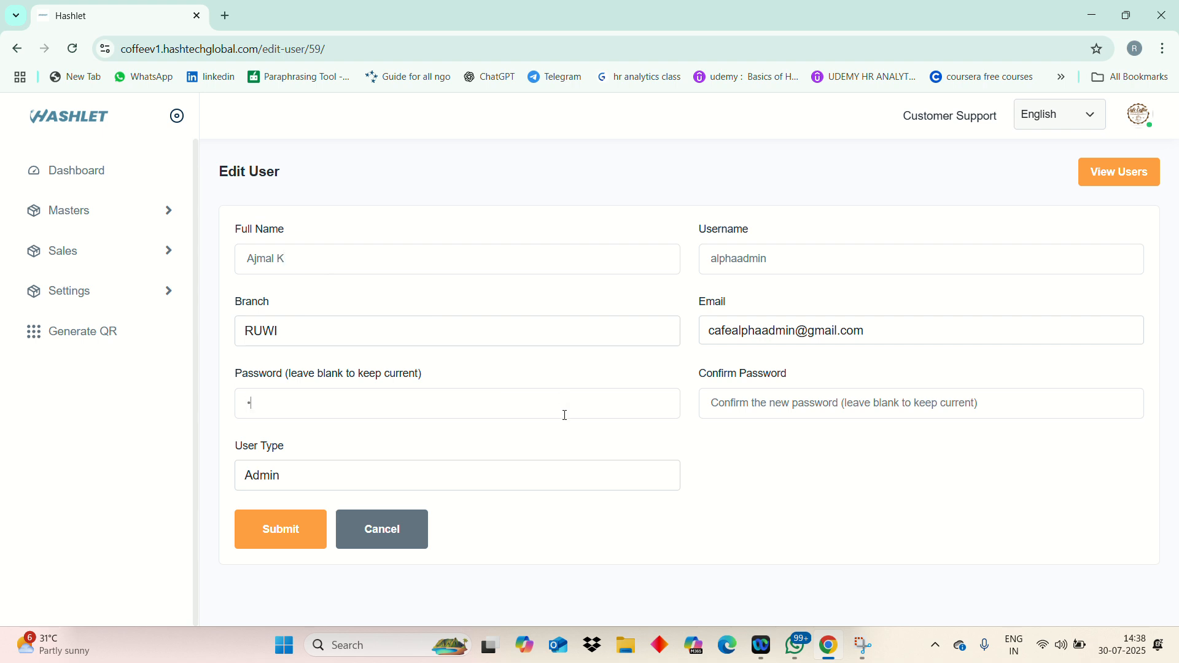
left_click(891, 399)
type("••••")
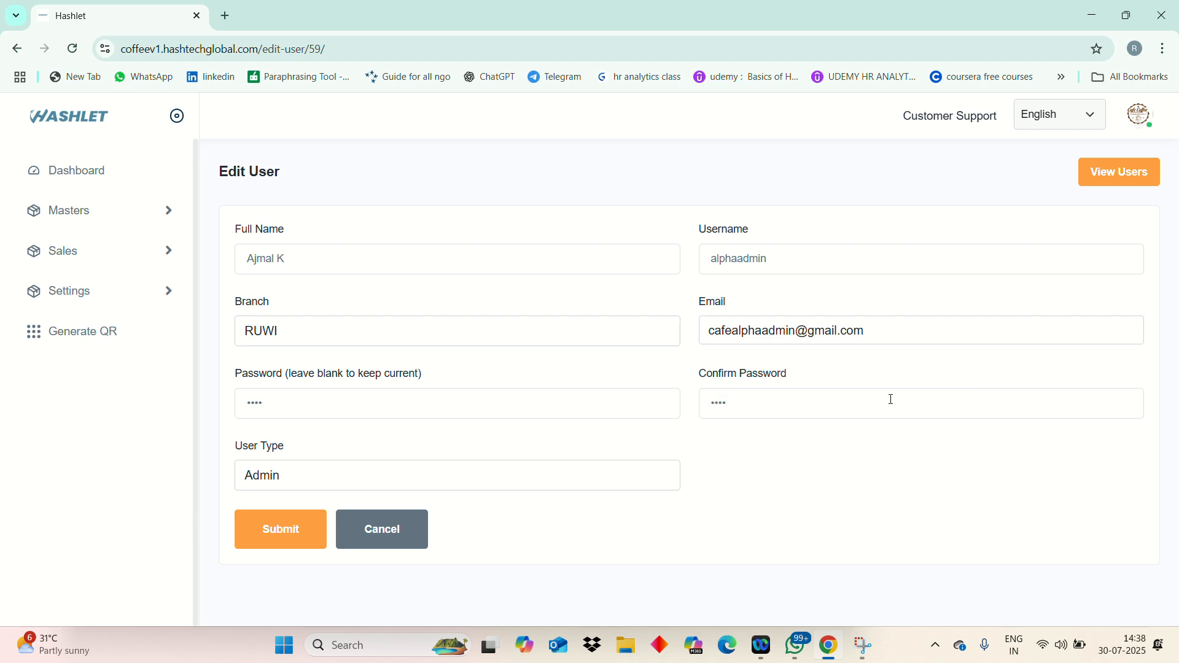
left_click(294, 530)
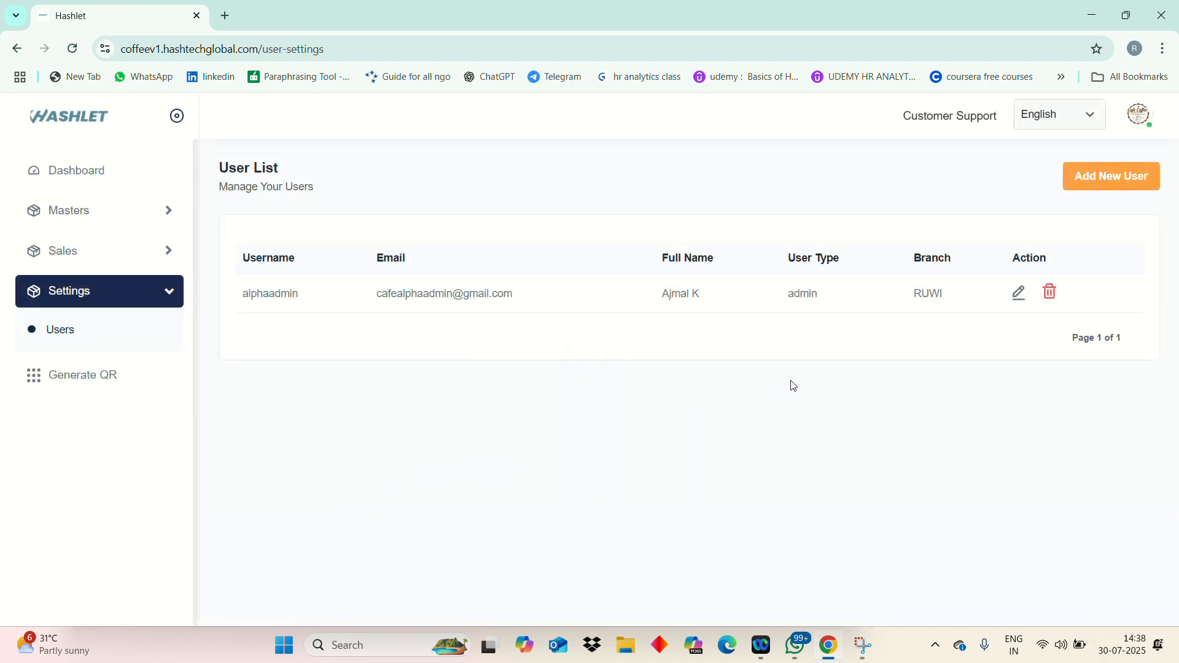
left_click(1050, 294)
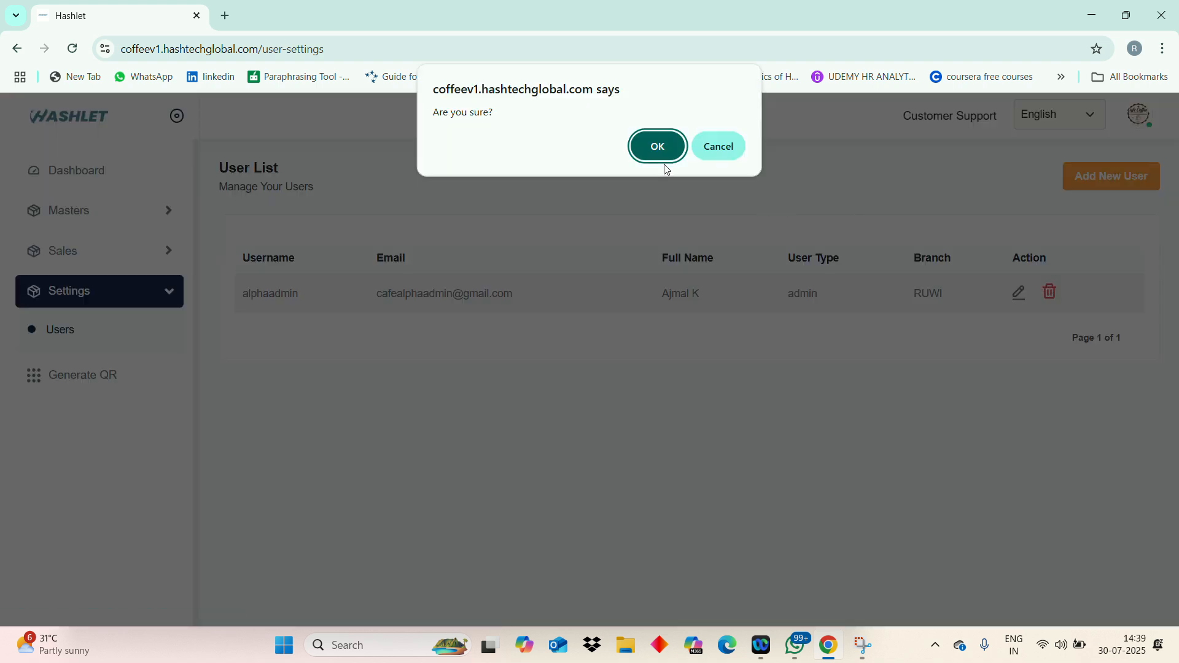
left_click(728, 141)
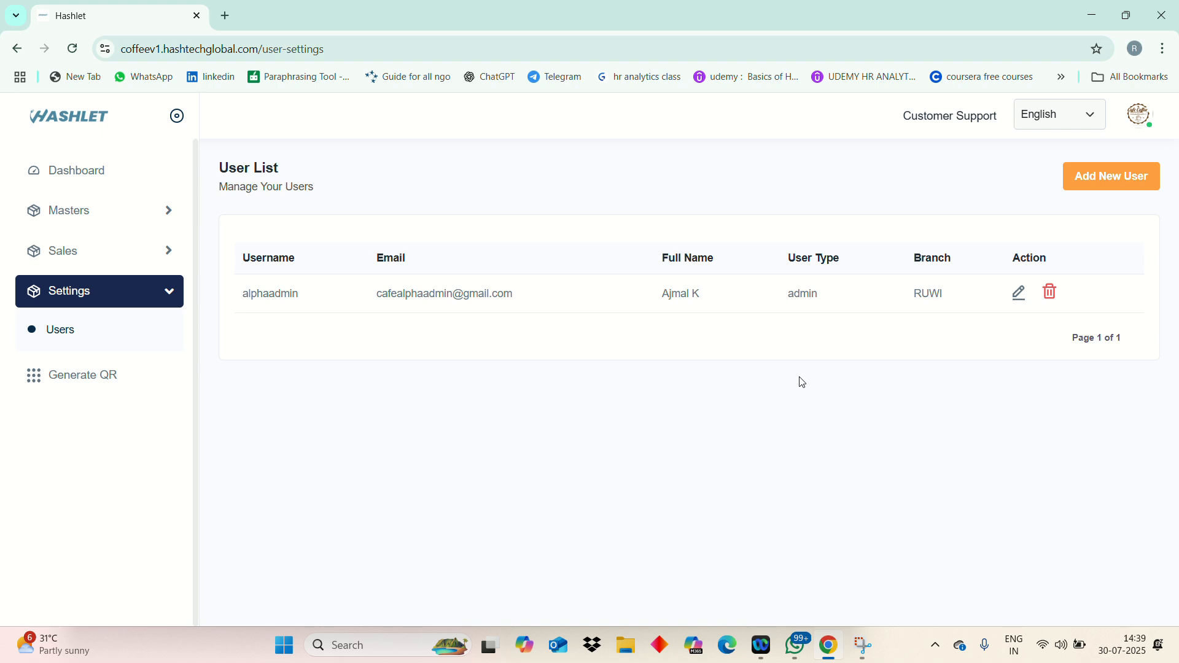
- Start a second user, filling full name and username from suggestions and a matching password
left_click(1099, 194)
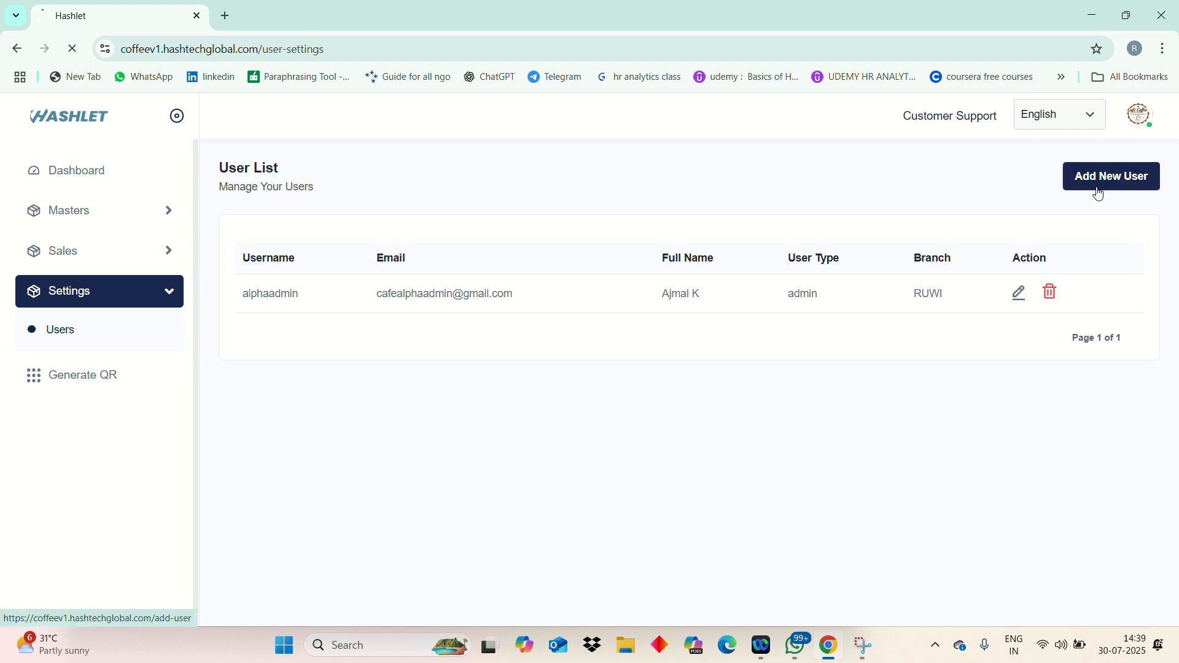
left_click(490, 250)
type("Iman")
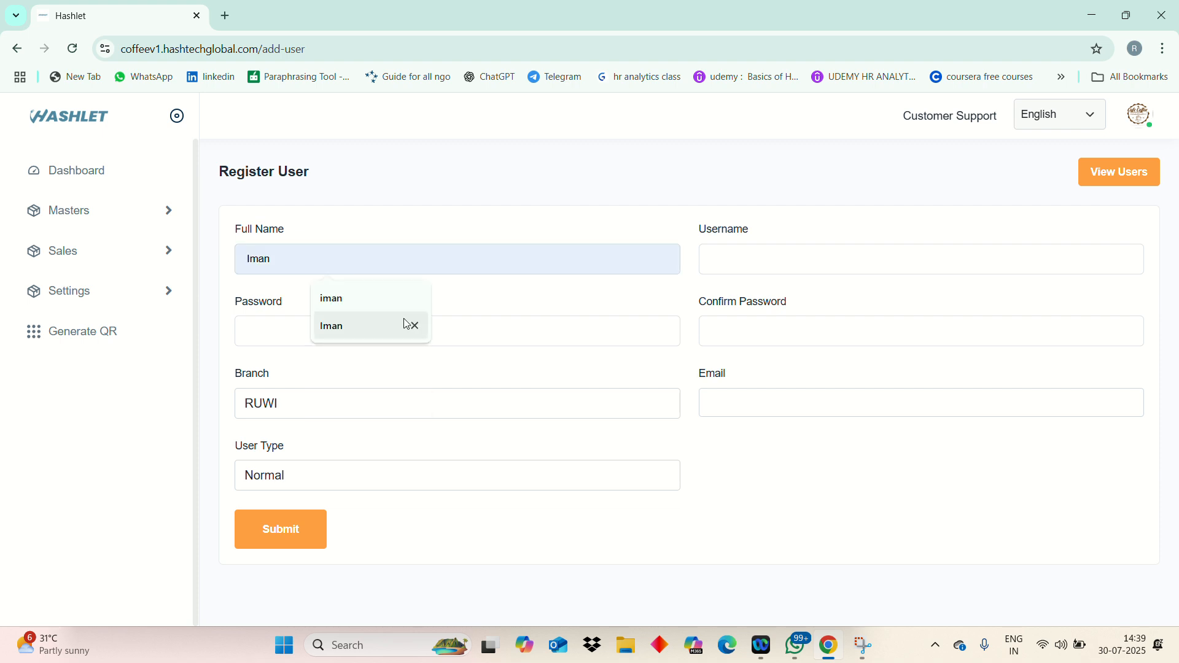
left_click(409, 324)
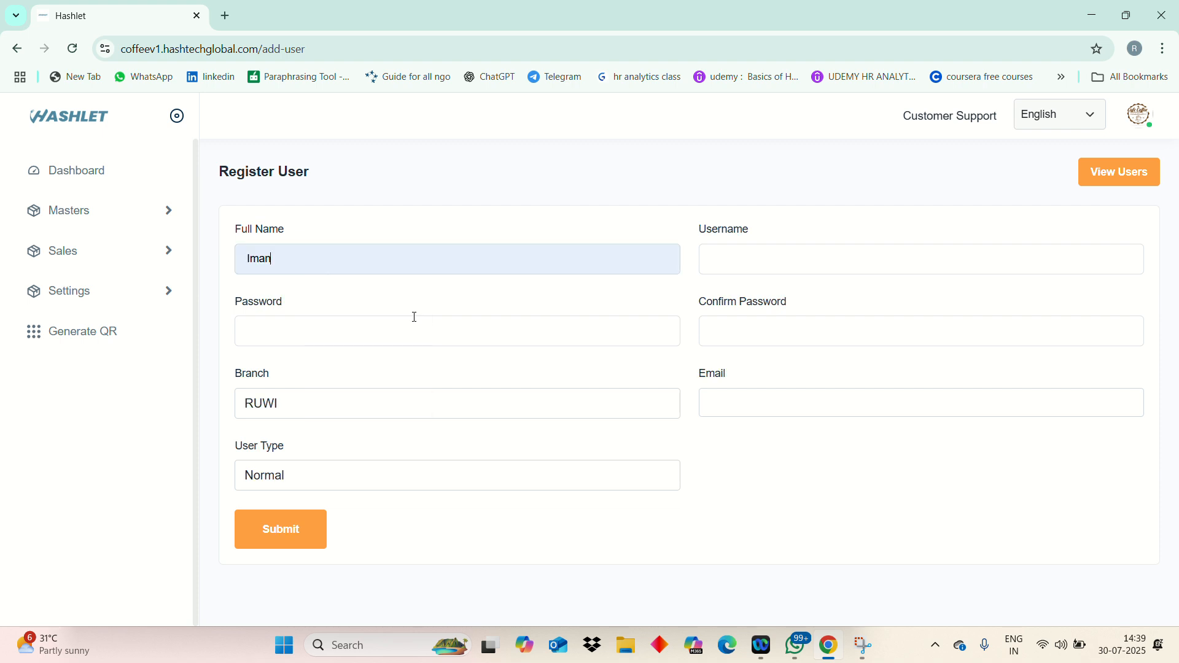
left_click(744, 270)
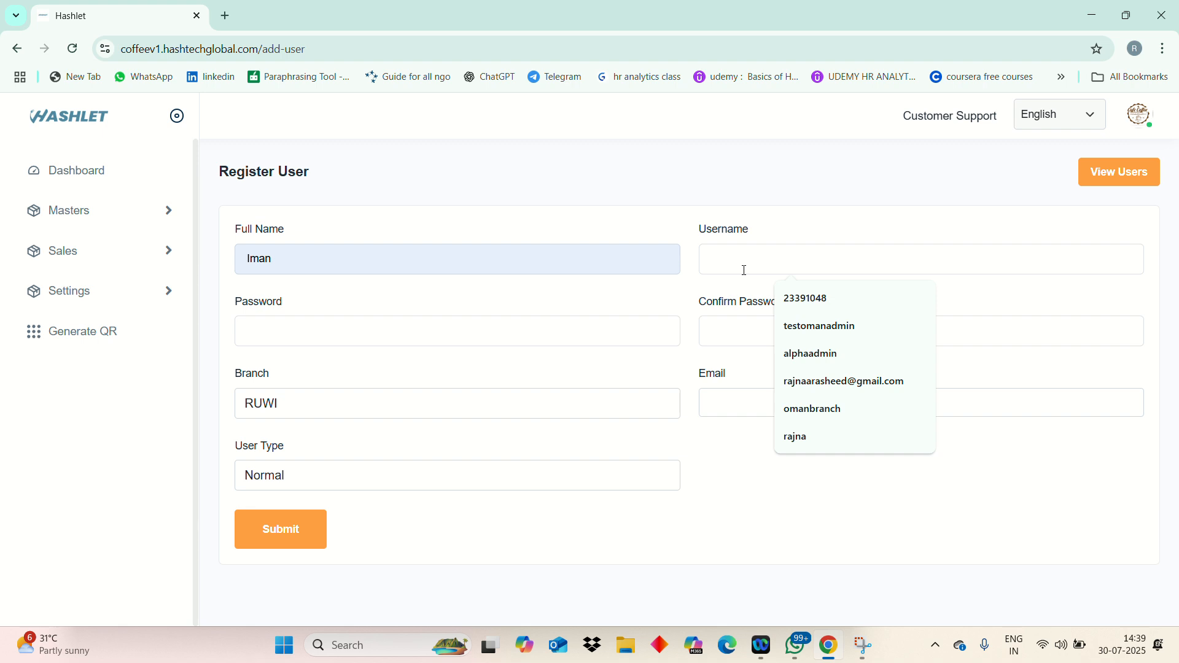
type("i")
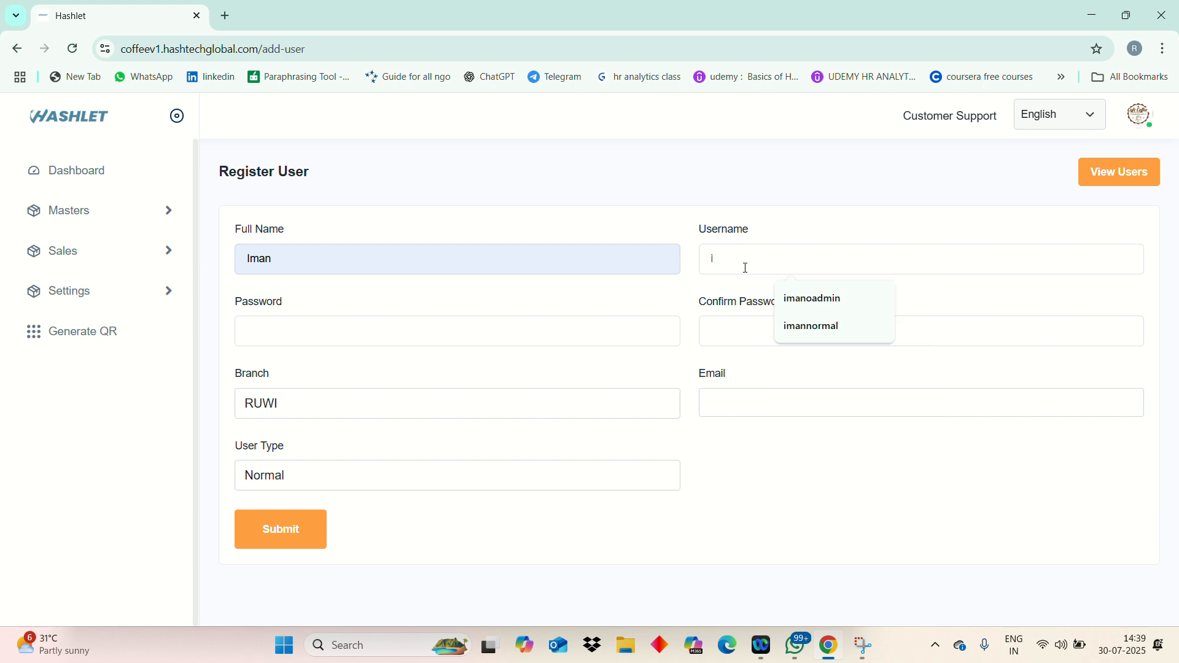
left_click(800, 327)
left_click(630, 334)
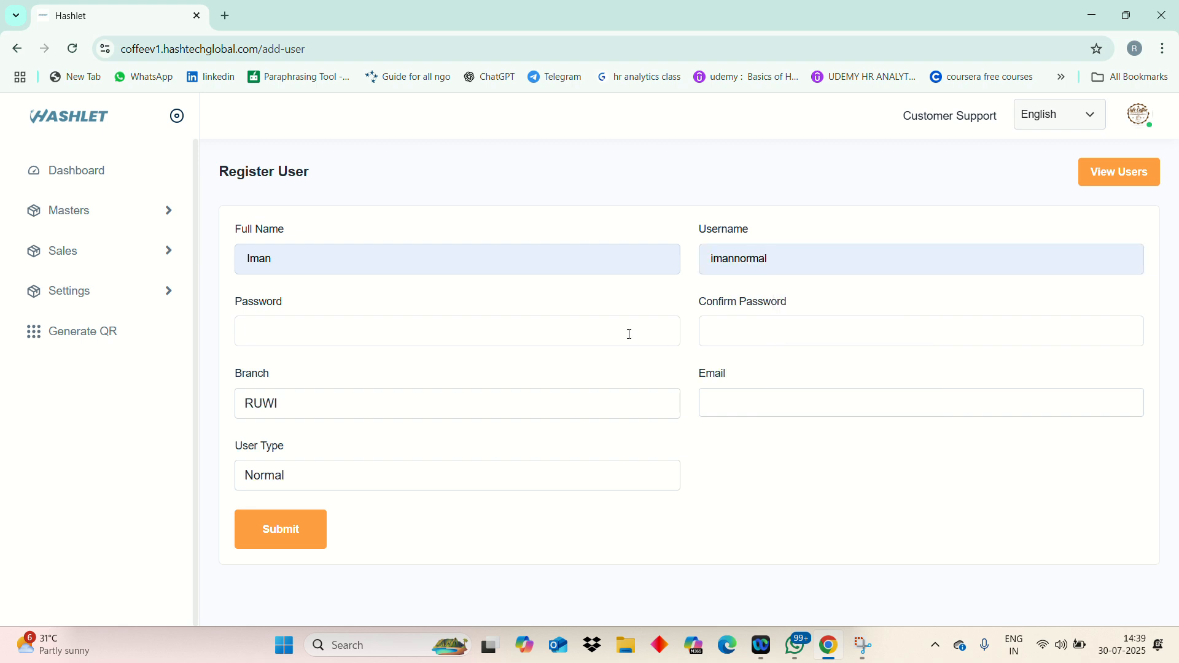
type("1234")
left_click(761, 323)
type("1234")
- Assign branch RUWI, the suggested e-mail address and user type Normal, then submit
left_click(609, 405)
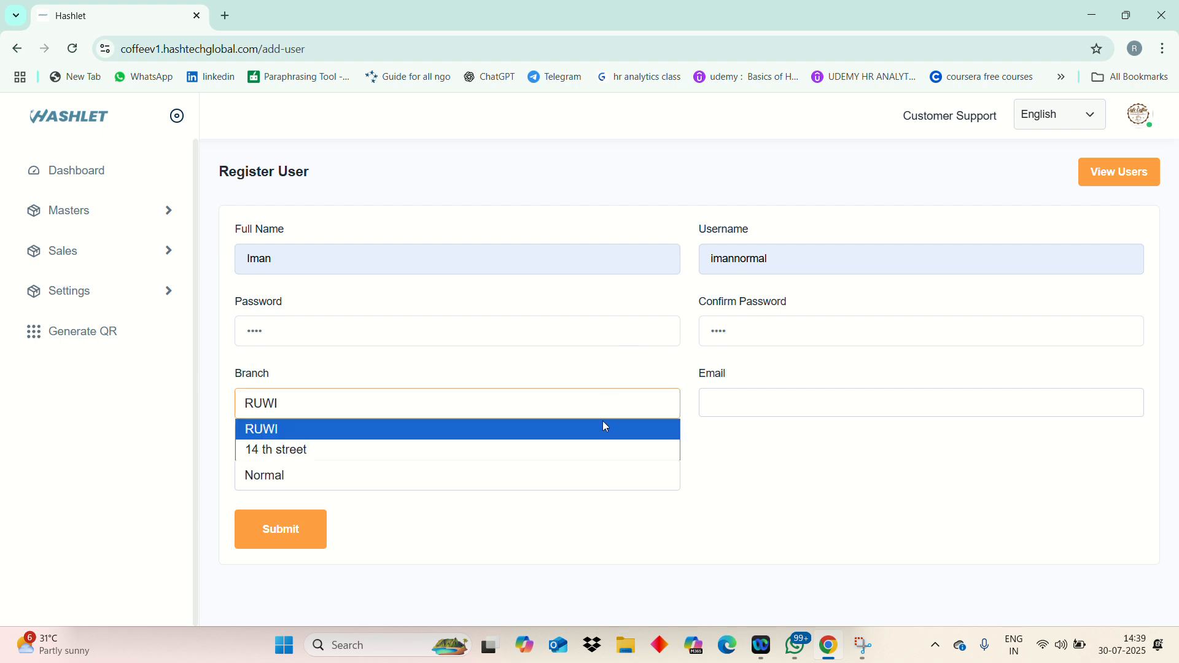
left_click(603, 429)
left_click(744, 404)
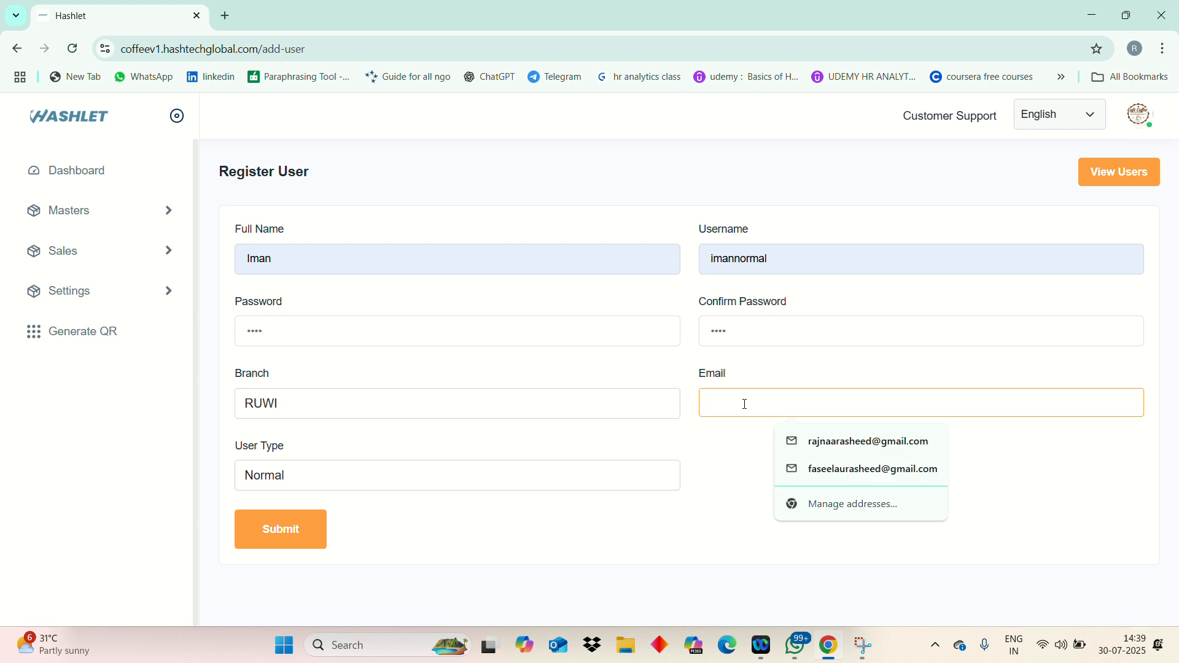
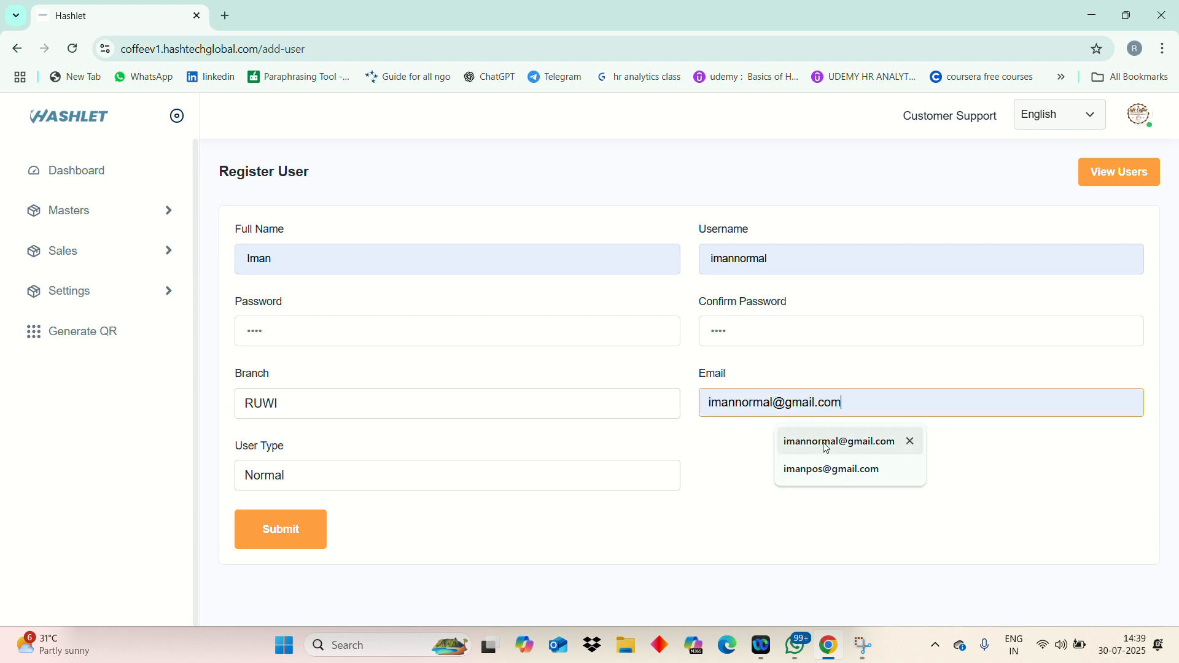
left_click(825, 443)
left_click(462, 481)
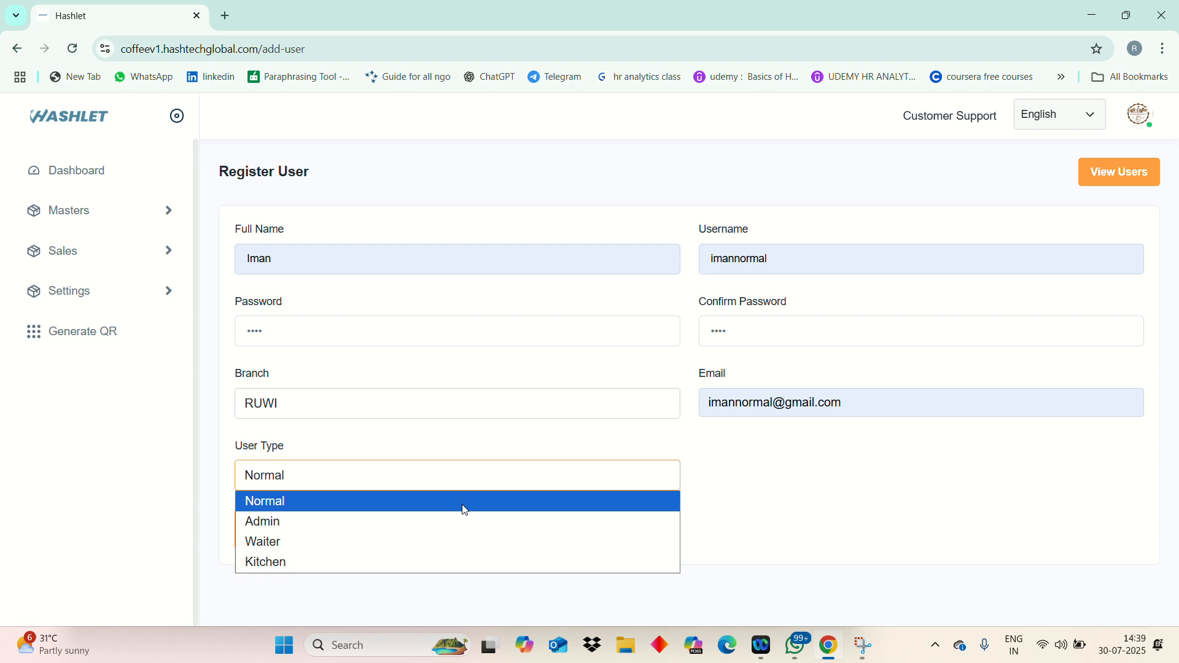
left_click(465, 502)
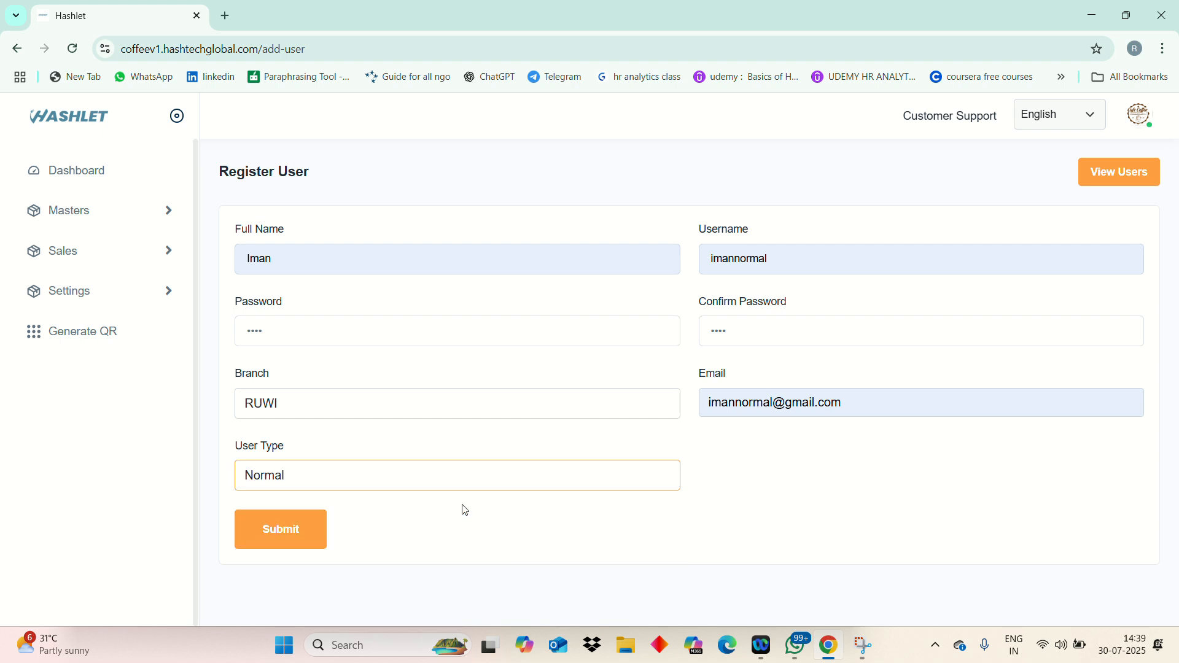
left_click(312, 526)
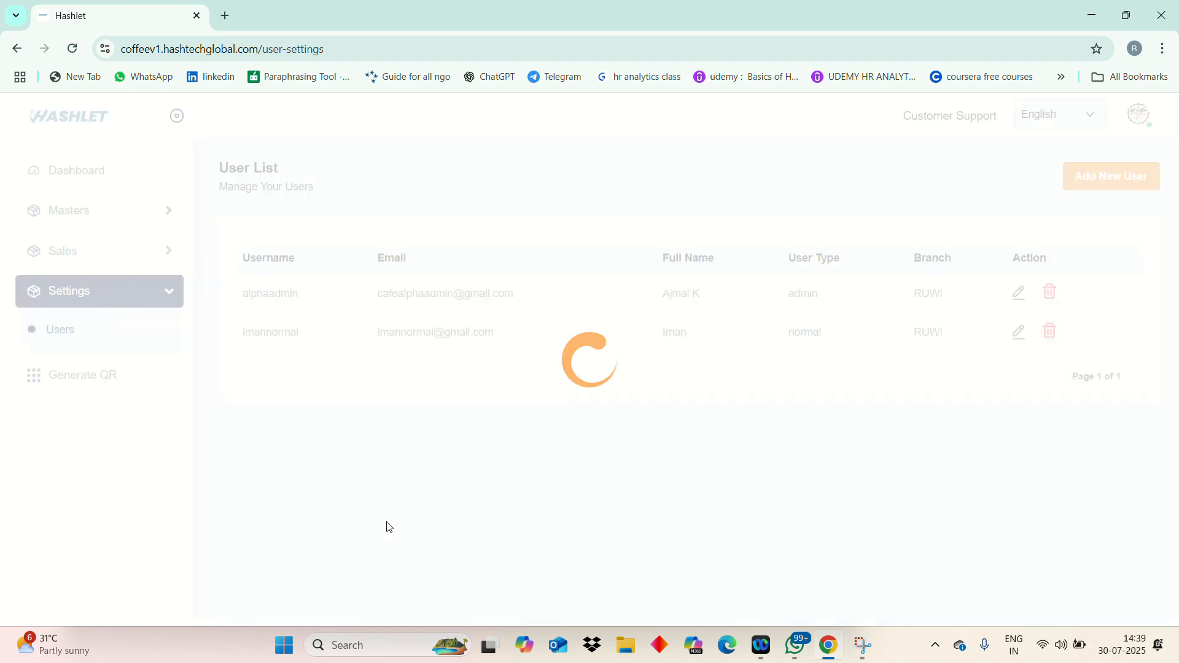